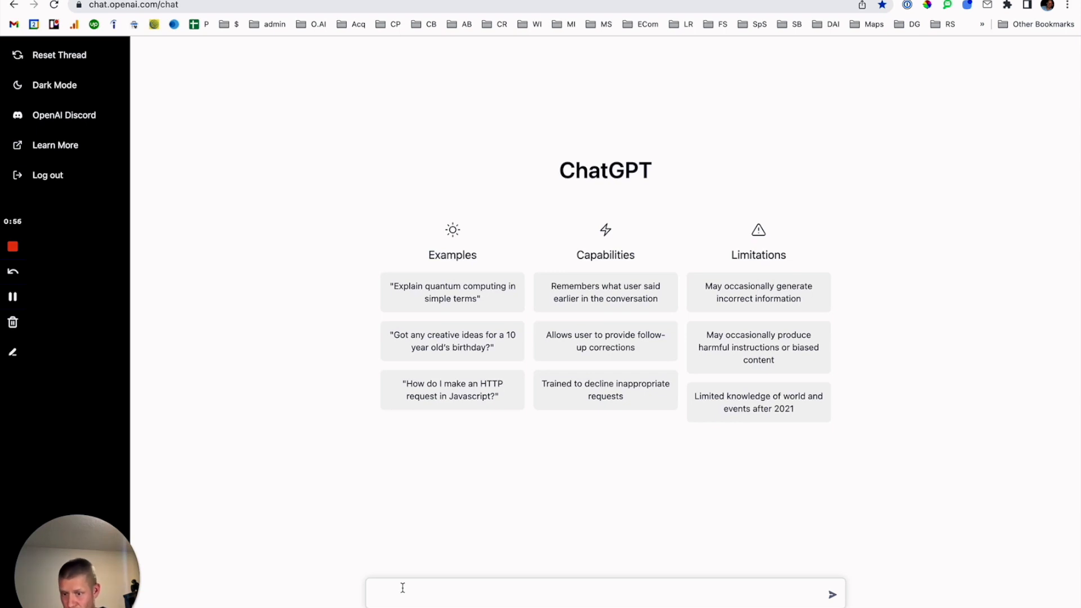
# Ask ChatGPT to "write a long blog post on the 5 steps to teach a child to ski".
pyautogui.write('ite a long blog post on the 5 step')
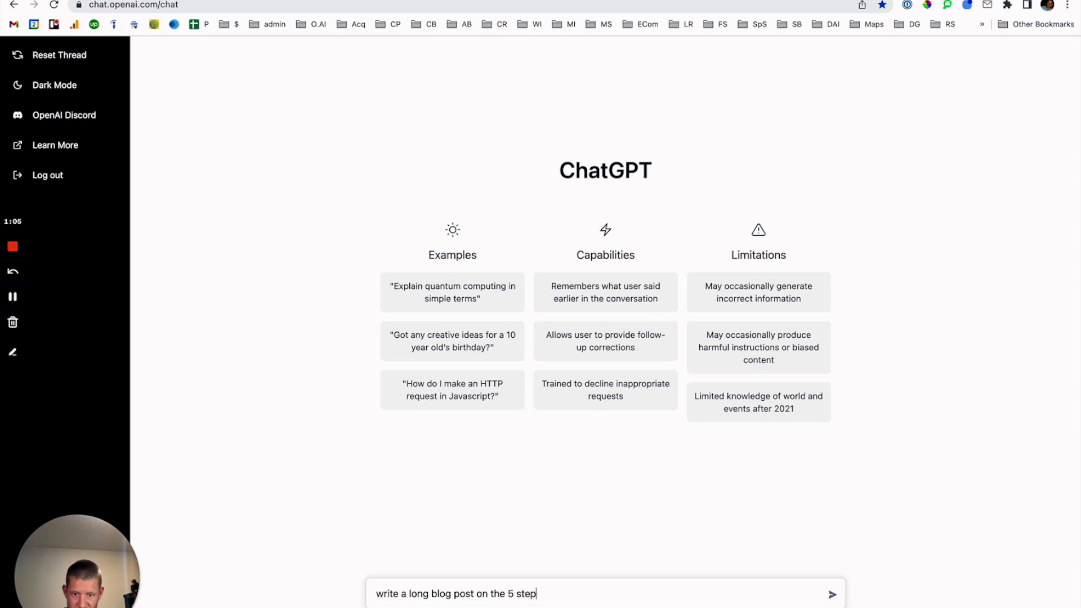
pyautogui.write('s to teach a child to ski')
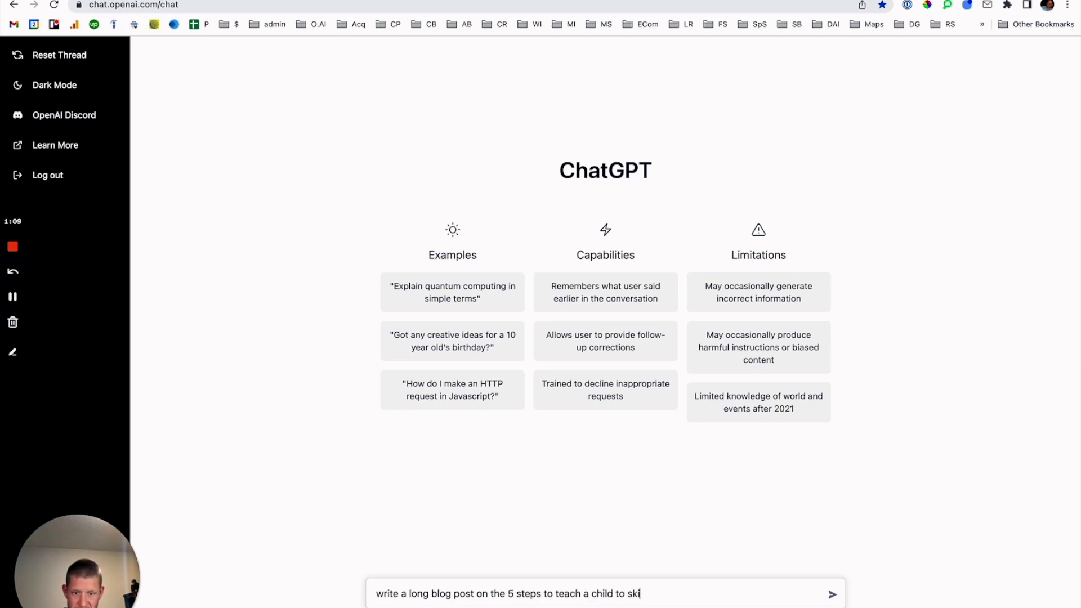
pyautogui.hotkey('ctrl', 'a')
pyautogui.press('Return')
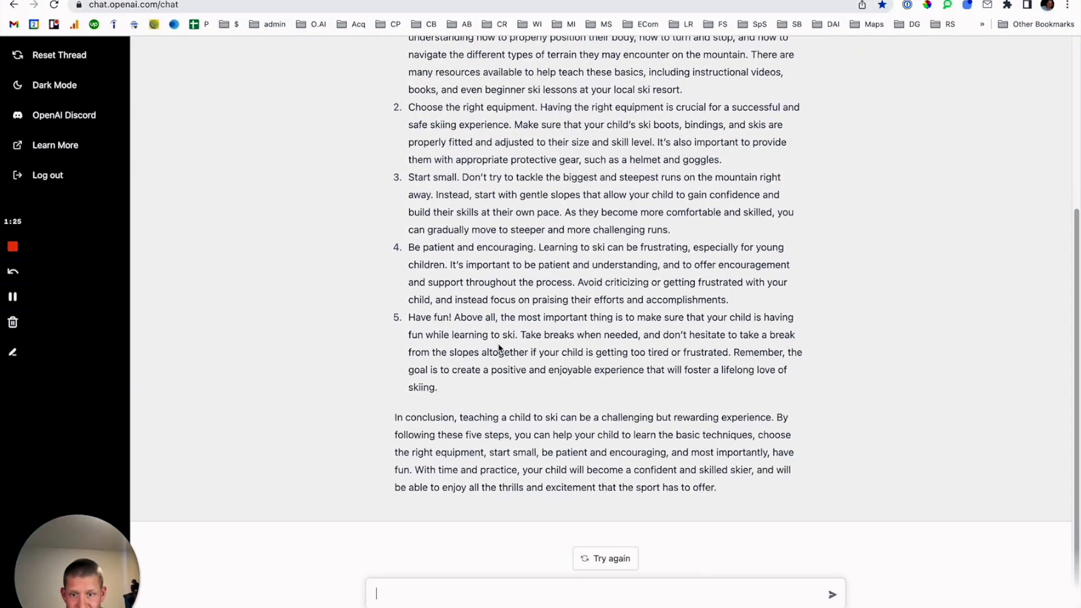
# Read through the generated ski-teaching post, examining its introduction, five numbered steps and conclusion.
pyautogui.scroll(3, 493, 335)
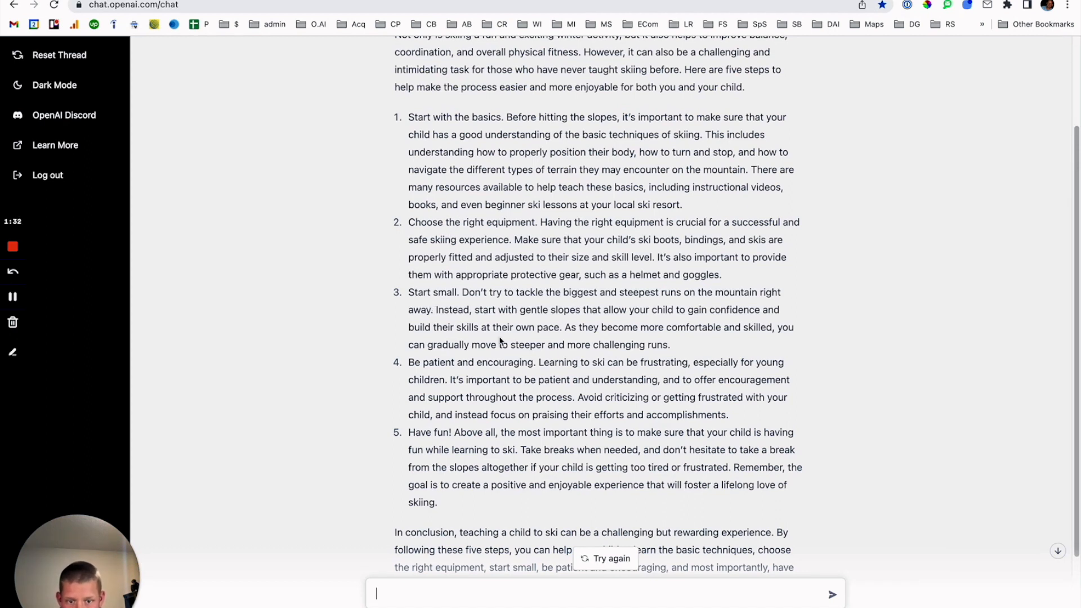
pyautogui.scroll(-2, 477, 359)
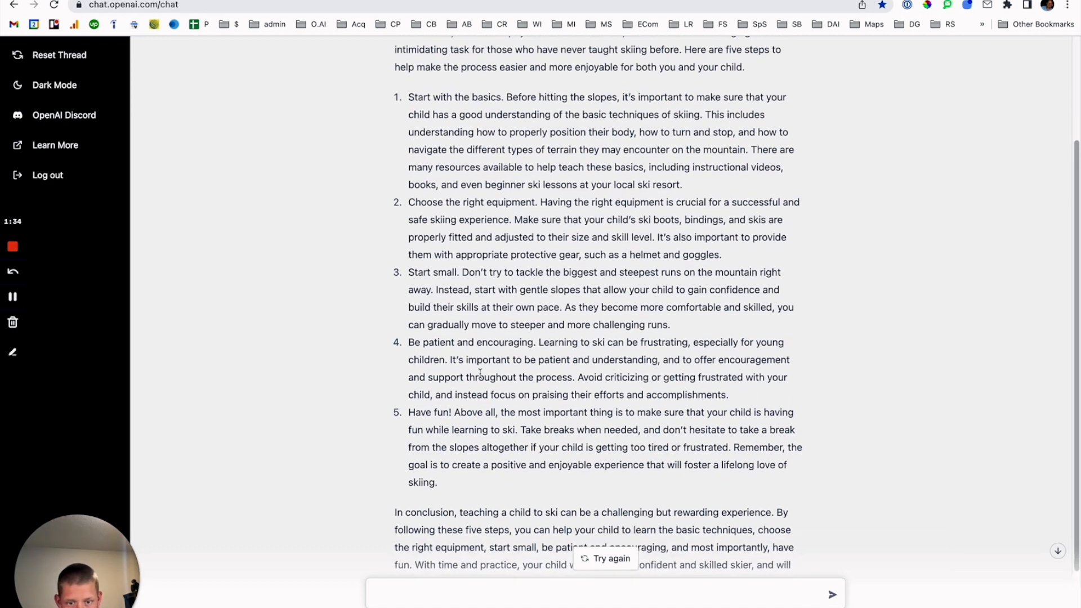
pyautogui.scroll(-1, 506, 327)
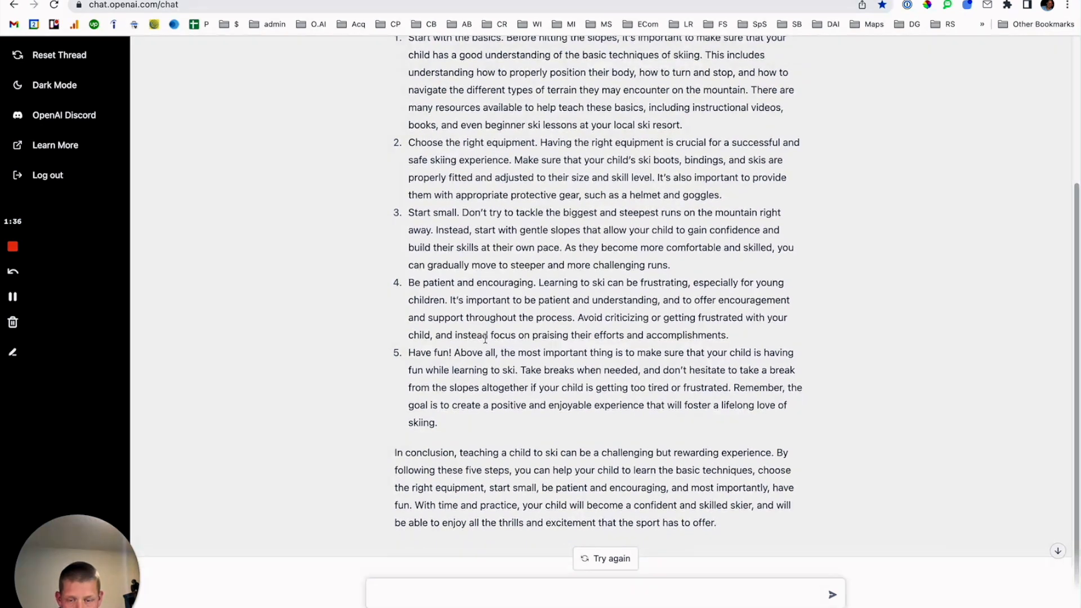
pyautogui.scroll(3, 454, 315)
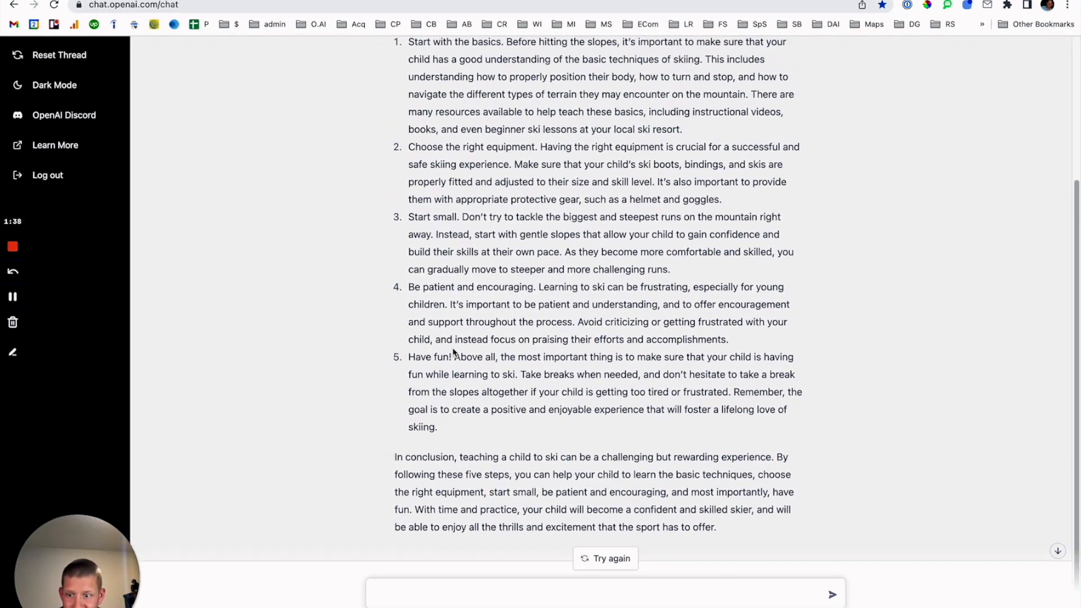
pyautogui.scroll(1, 500, 330)
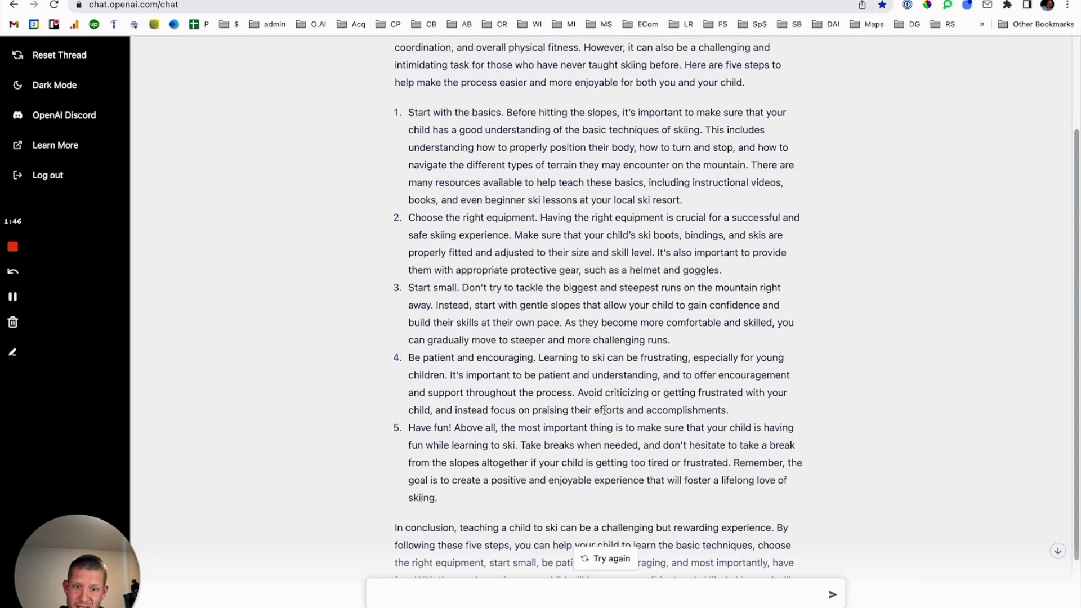
pyautogui.scroll(-3, 603, 404)
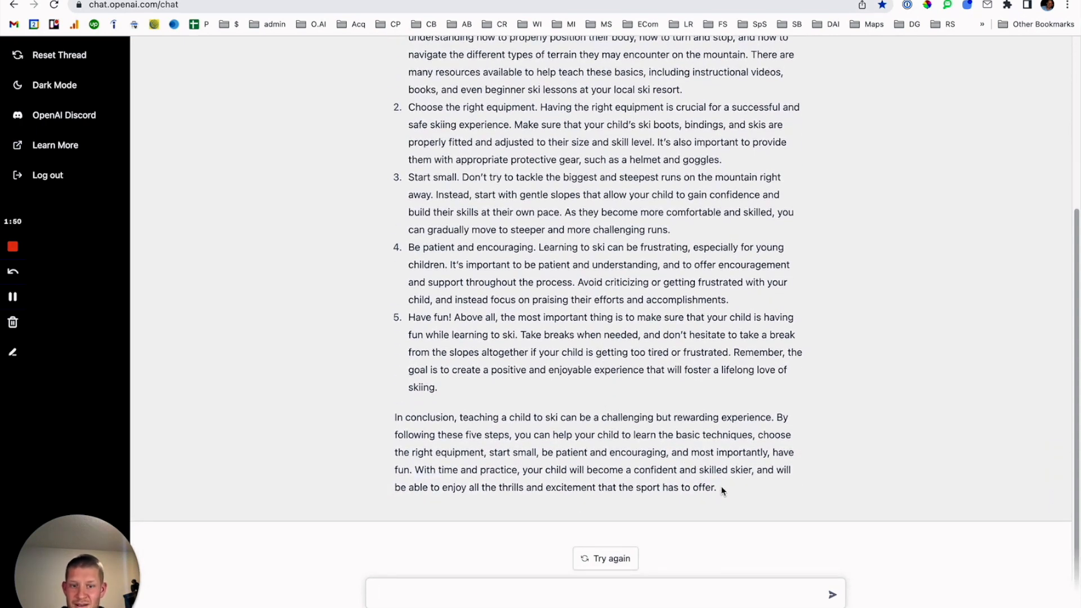
pyautogui.scroll(1, 596, 419)
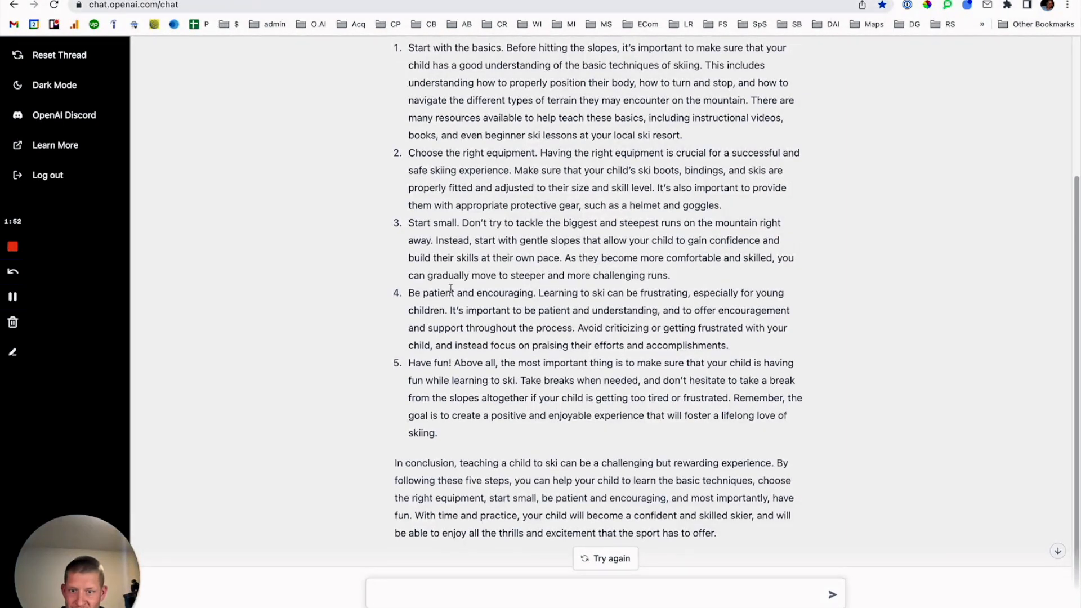
pyautogui.scroll(3, 451, 291)
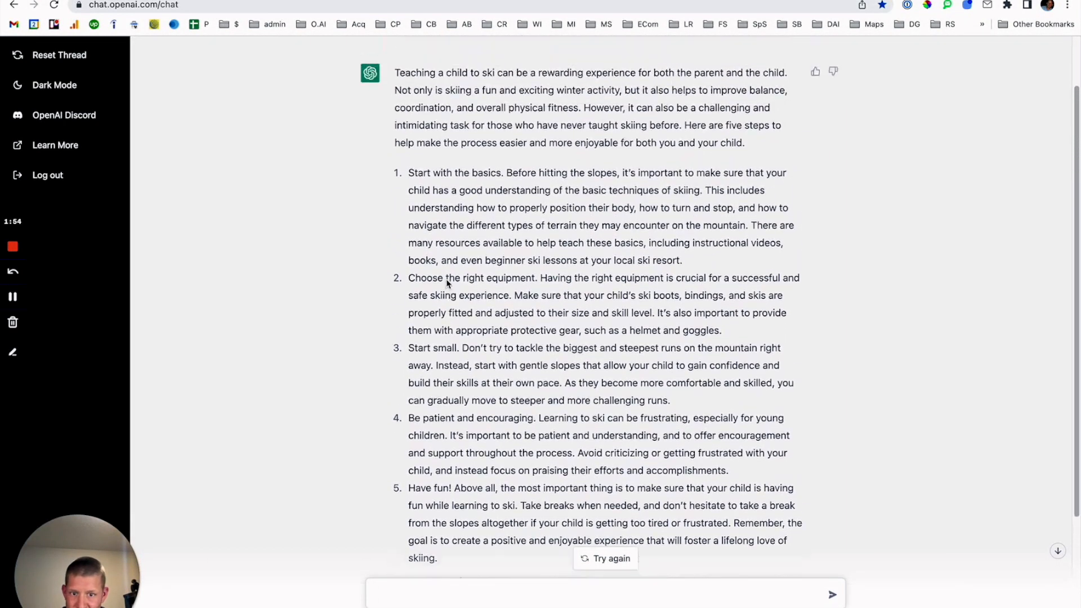
pyautogui.scroll(-3, 550, 373)
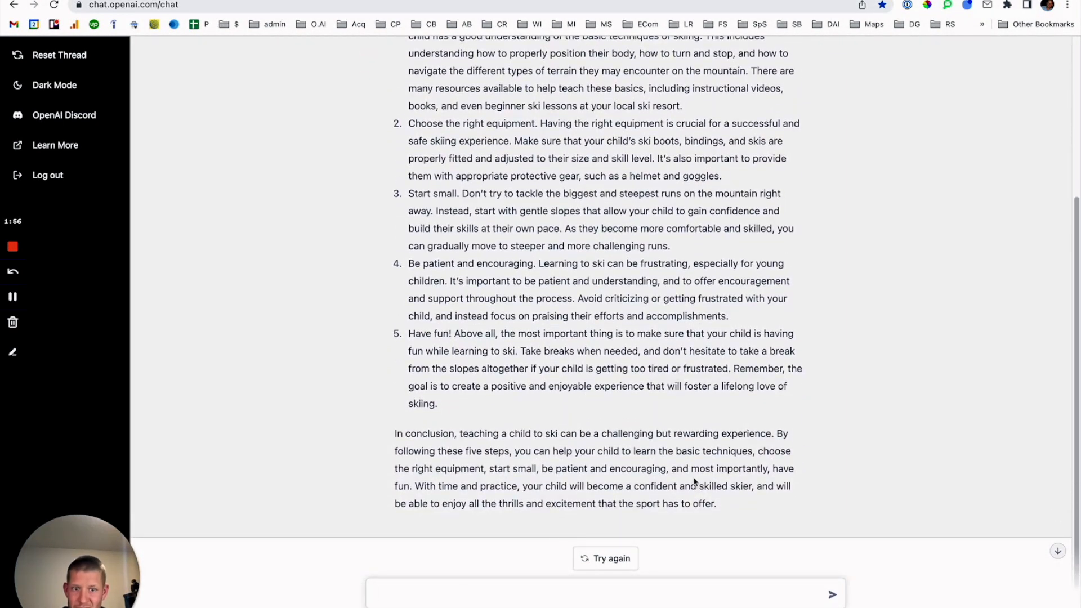
# Copy the entire generated post, from introduction to conclusion, and run it through a new content scan in Originality.AI.
pyautogui.moveTo(721, 512); pyautogui.dragTo(395, 128)
pyautogui.press('super+c')
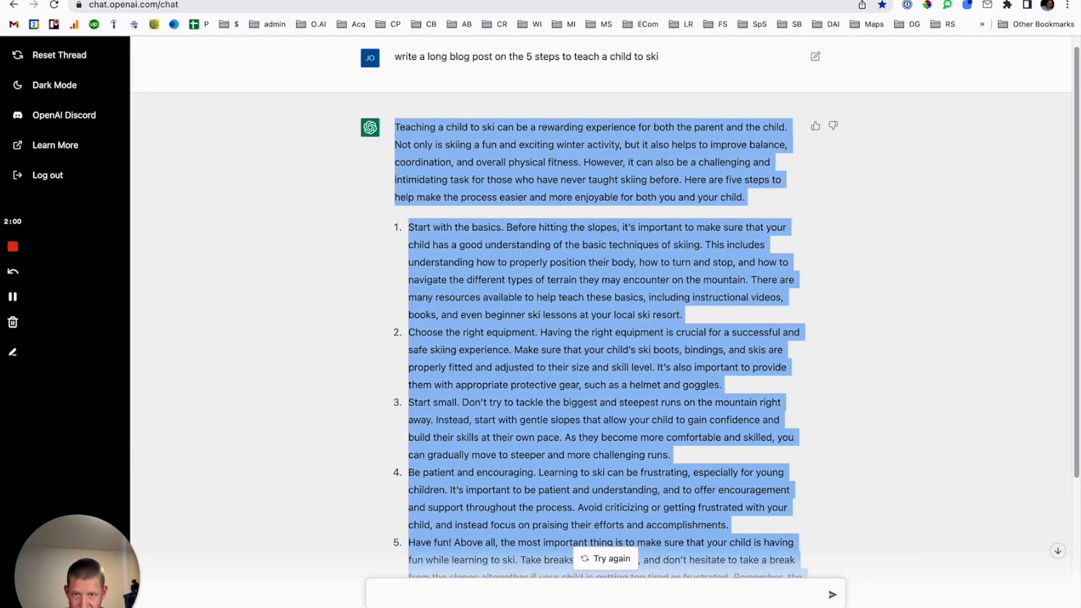
pyautogui.hotkey('ctrl', 'Tab')
pyautogui.click(248, 203)
pyautogui.press('super+v')
pyautogui.click(946, 218)
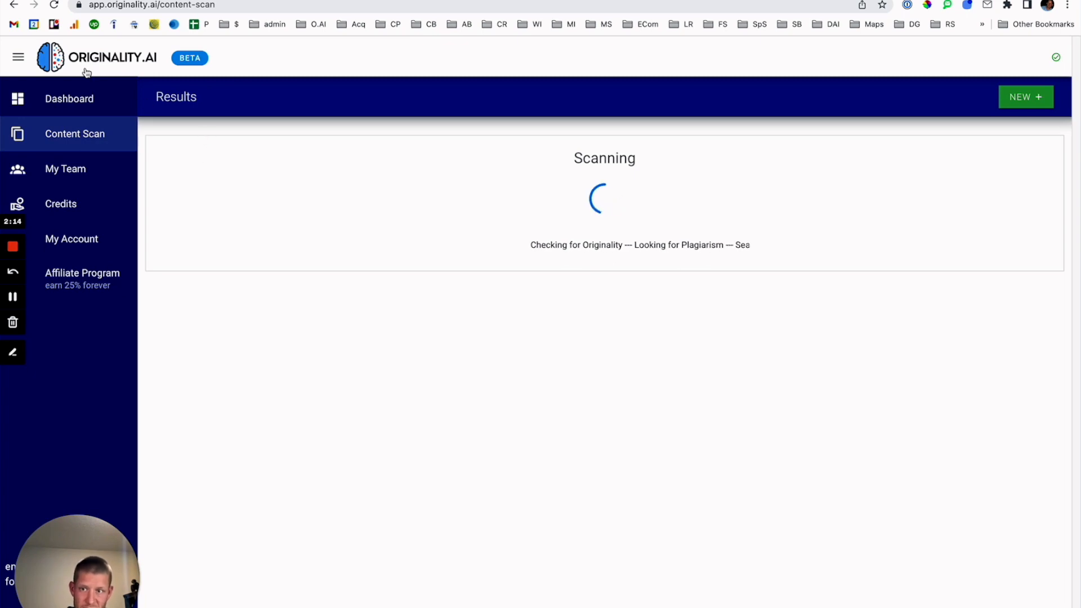
# Copy "5 steps to teach a child to ski" from the ChatGPT prompt and generate a One-Shot Blog Post on that topic in Jasper.
pyautogui.click(107, 1)
pyautogui.scroll(-5, 537, 326)
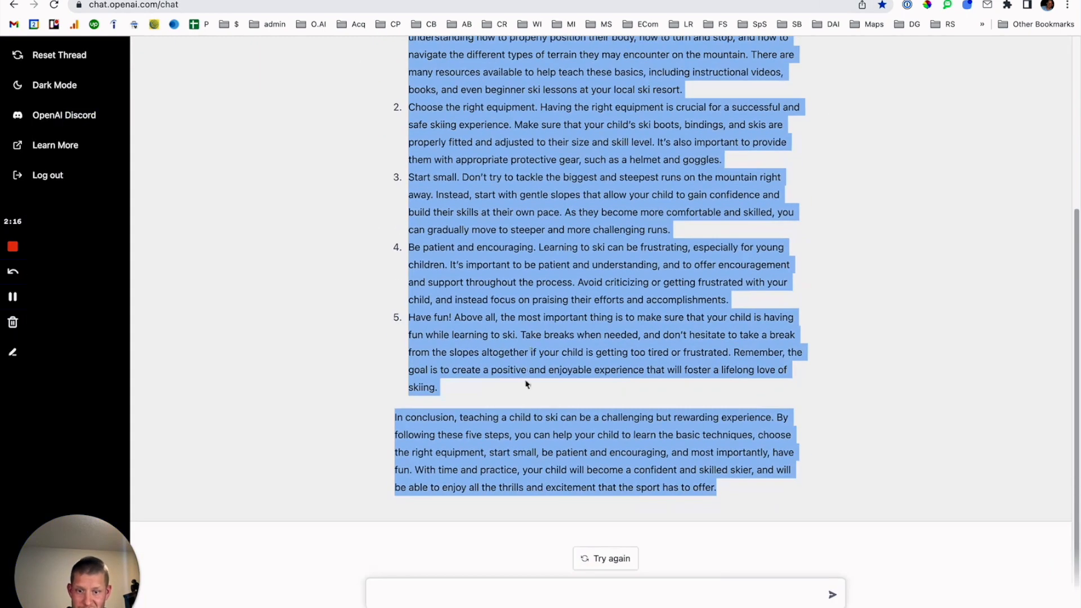
pyautogui.scroll(5, 490, 312)
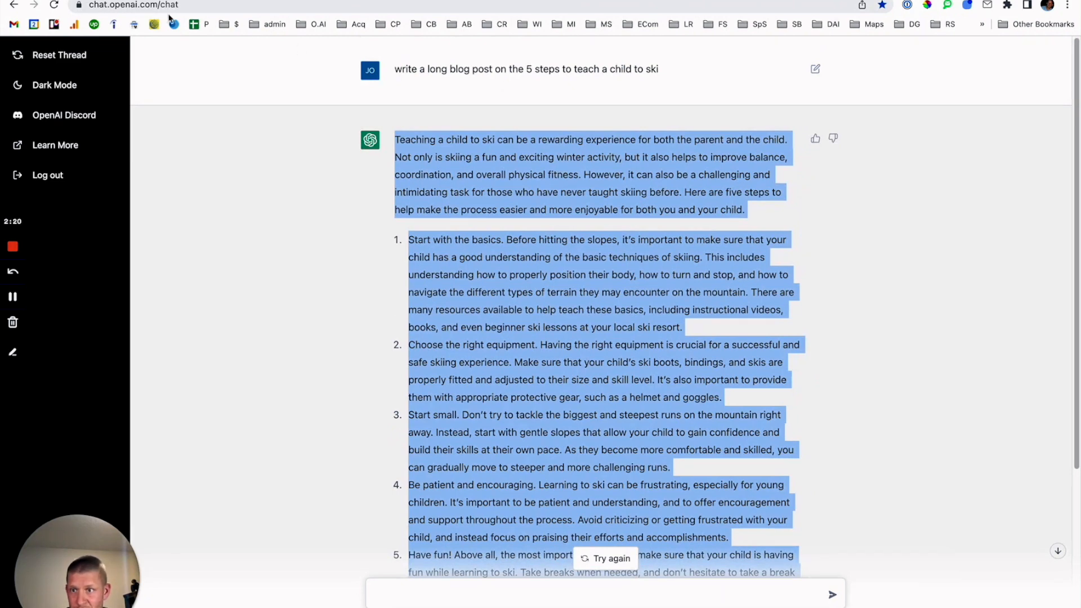
pyautogui.moveTo(692, 72); pyautogui.dragTo(527, 73)
pyautogui.press('super+c')
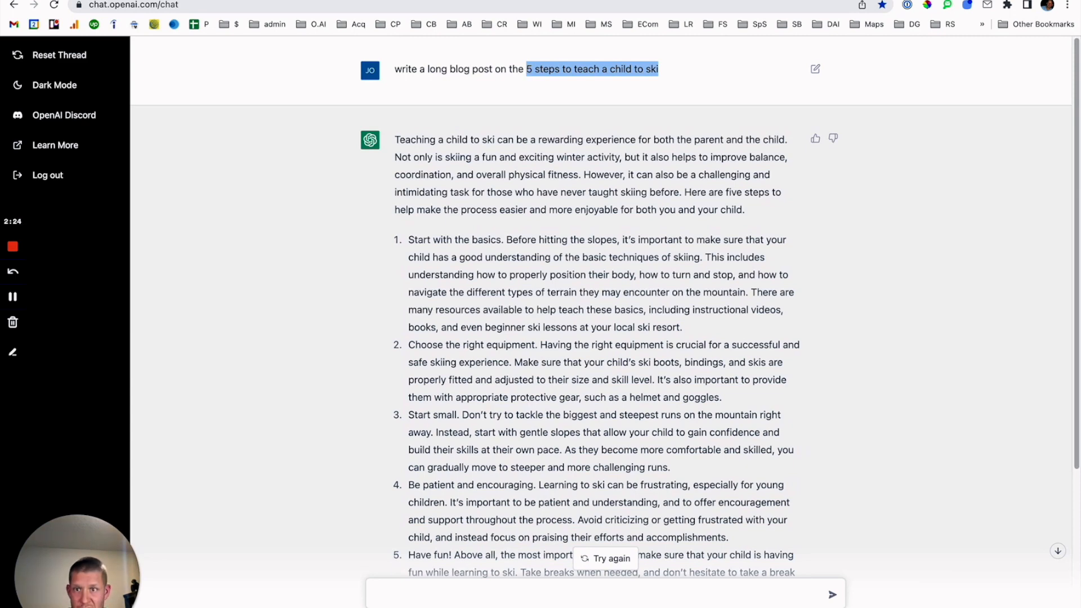
pyautogui.click(403, 0)
pyautogui.click(261, 158)
pyautogui.press('super+v')
pyautogui.click(476, 364)
# In Writesonic's Instant Article Writer, set the title to "5 steps to teach a child to ski" and generate the article.
pyautogui.click(647, 1)
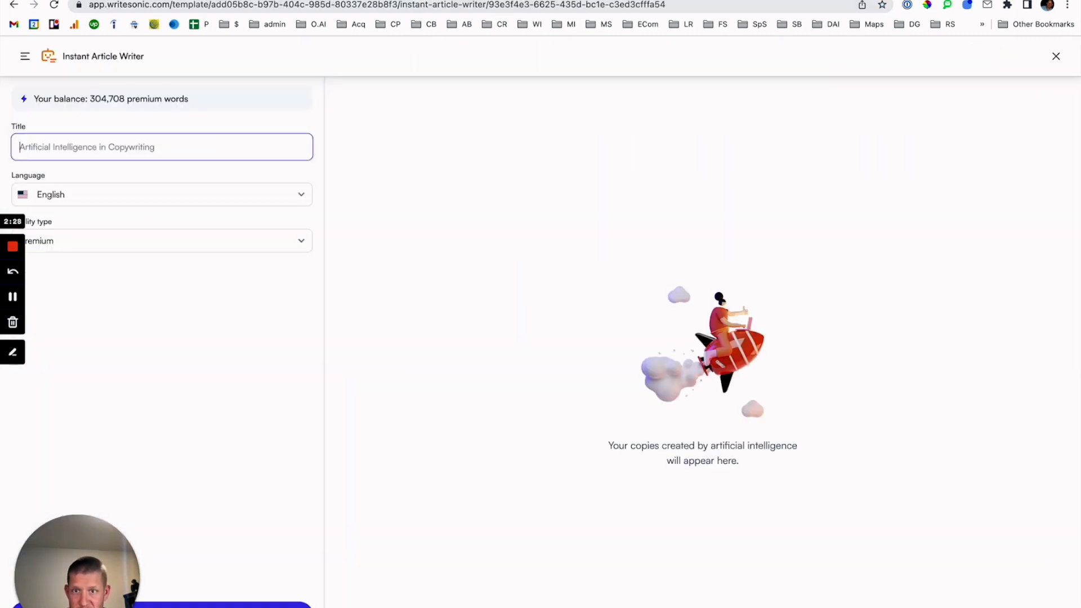
pyautogui.press('super+v')
pyautogui.click(219, 604)
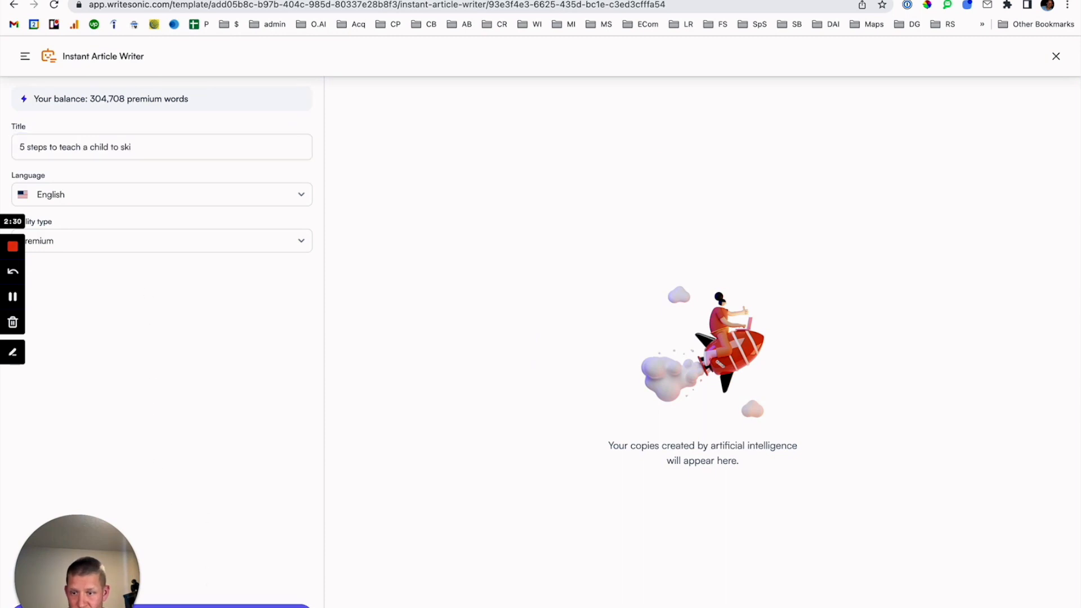
# Check the AI detection and plagiarism results in Originality.AI and review the scanned post in ChatGPT again.
pyautogui.click(535, 0)
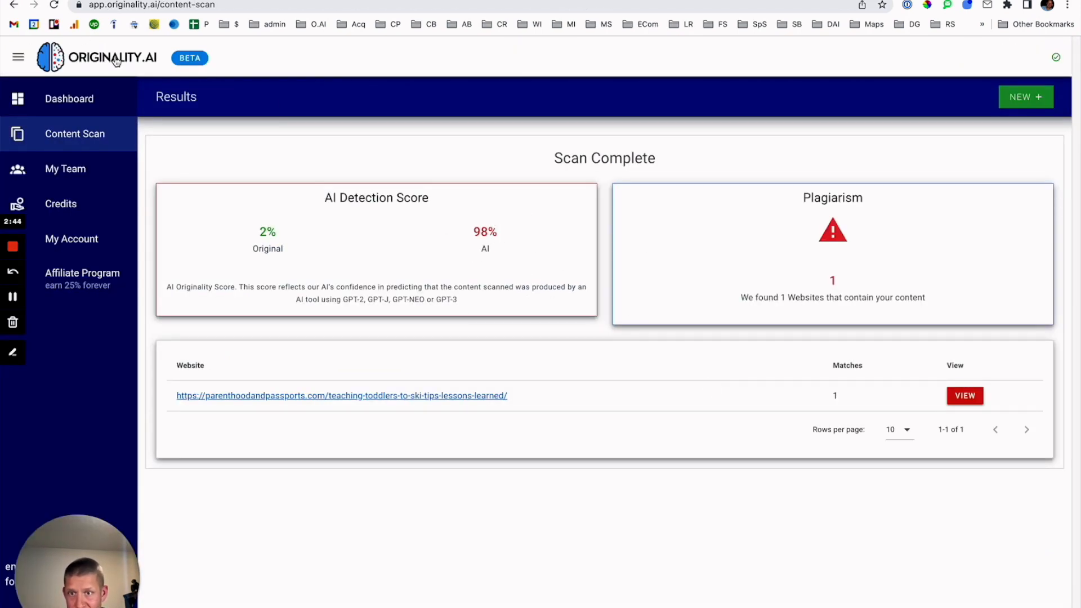
pyautogui.click(188, 1)
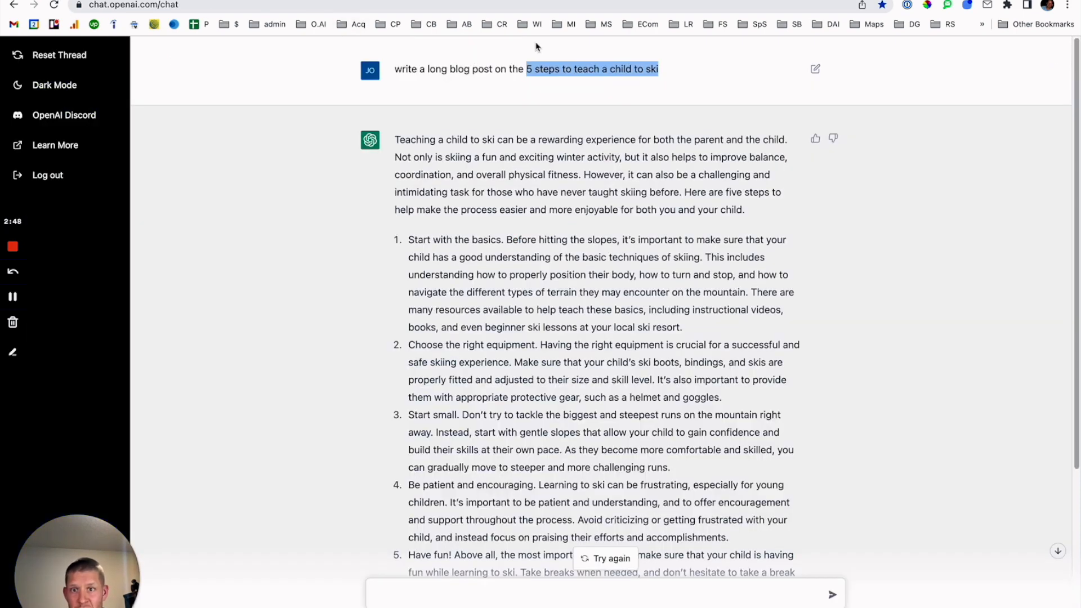
pyautogui.scroll(-5, 515, 331)
pyautogui.scroll(5, 560, 315)
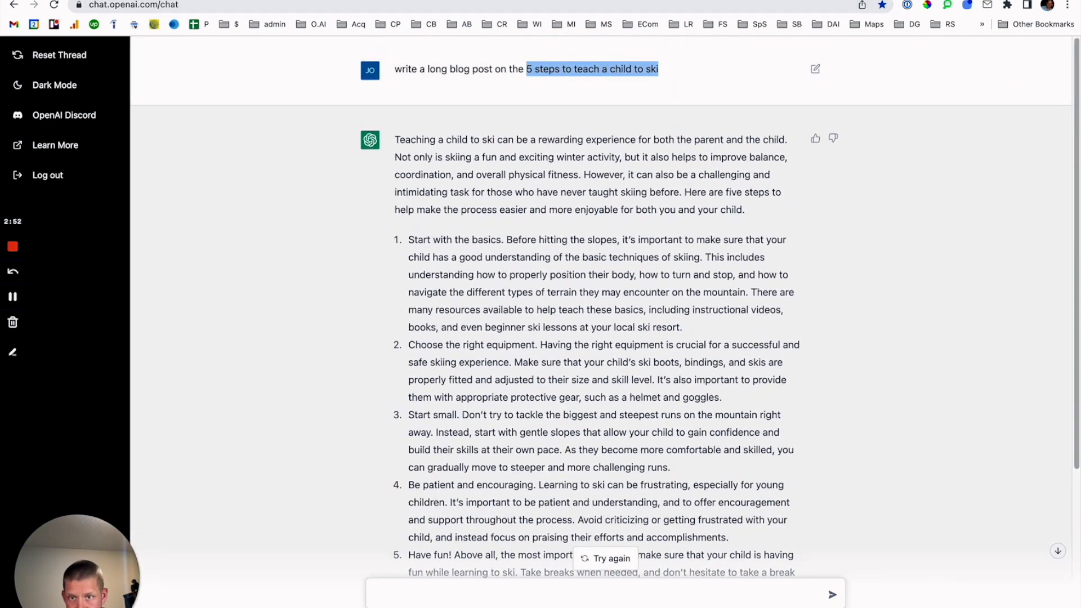
# Switch to Jasper and read its first generated blog post, examining the introduction, five body steps and conclusion.
pyautogui.click(302, 1)
pyautogui.scroll(-1, 363, 434)
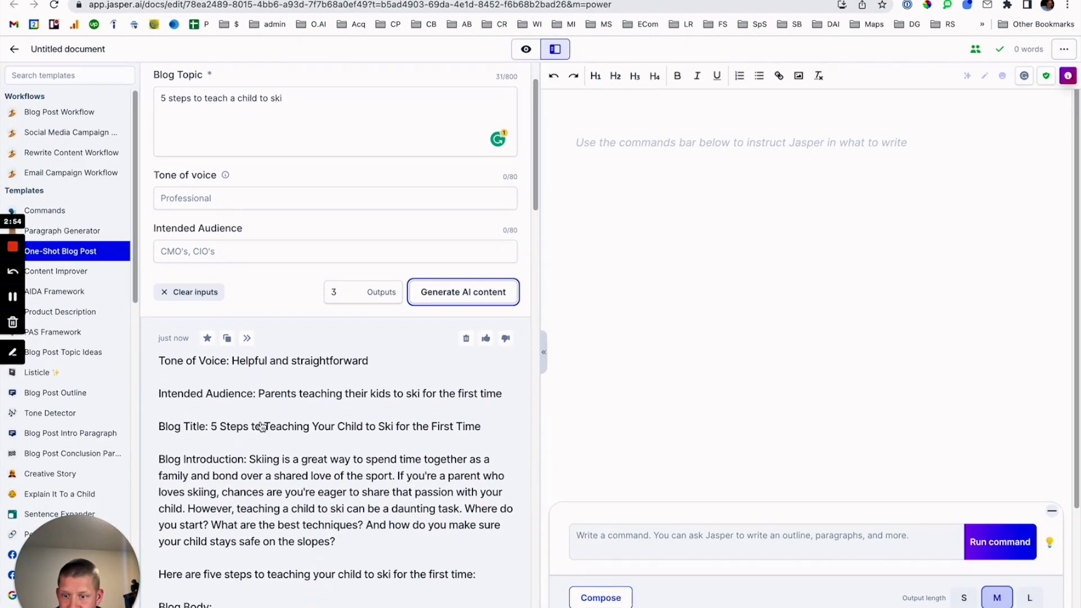
pyautogui.scroll(-3, 262, 426)
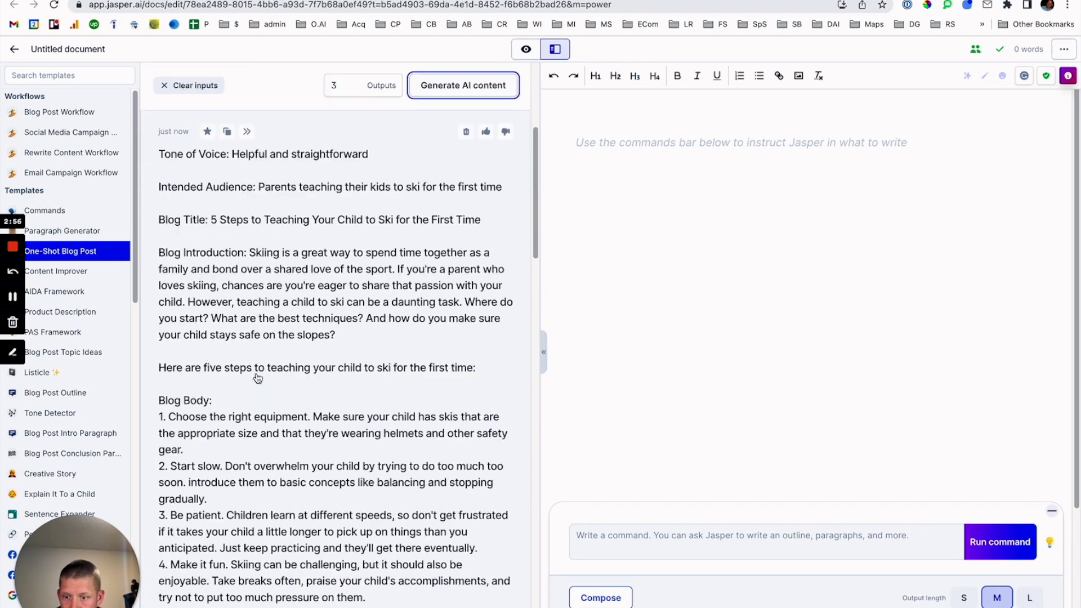
pyautogui.scroll(-3, 257, 378)
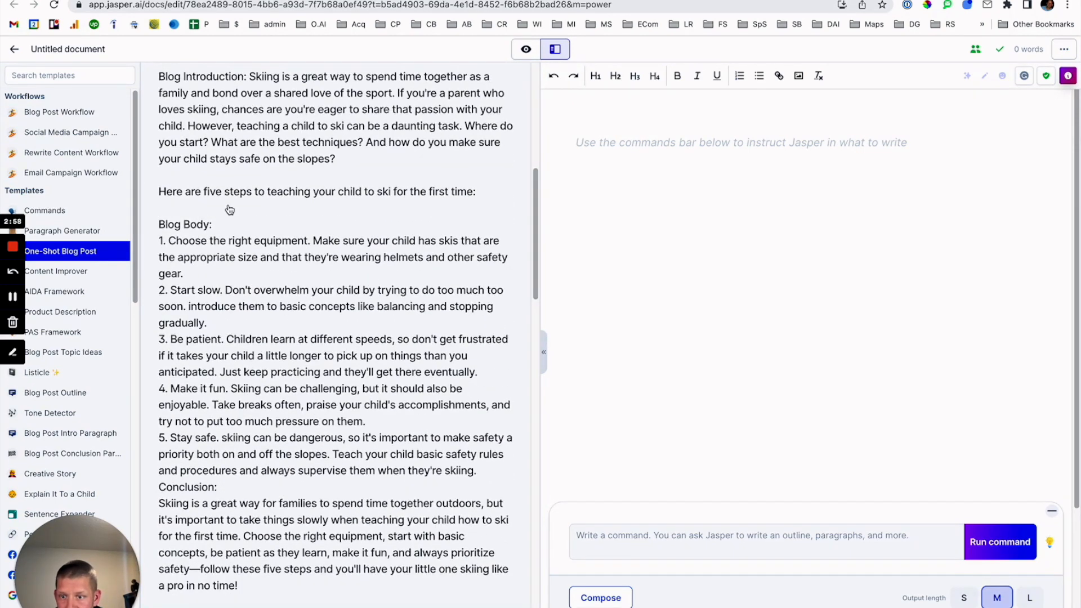
pyautogui.scroll(1, 229, 209)
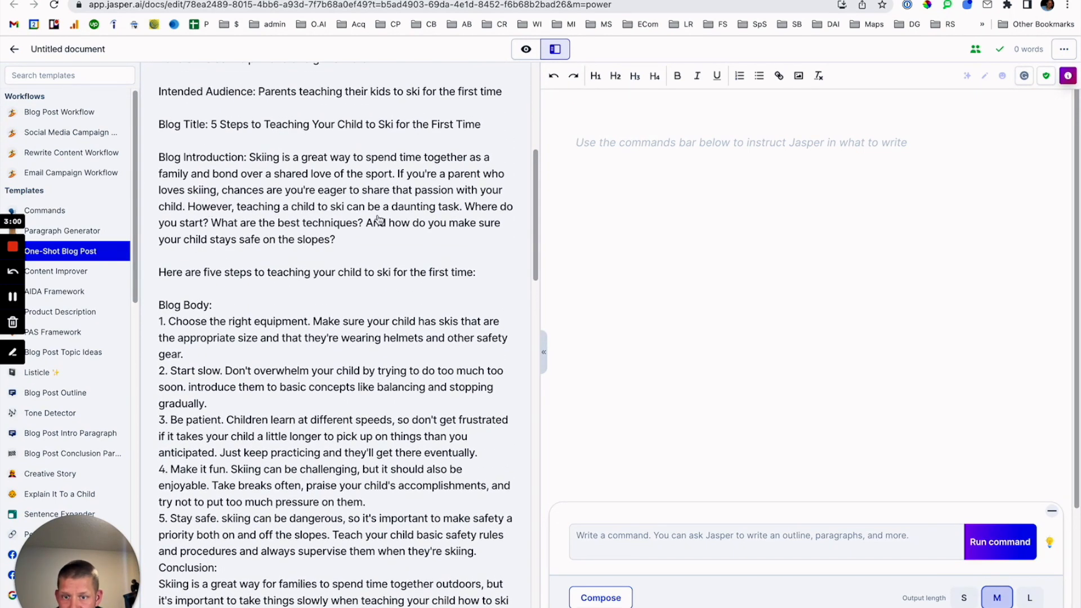
pyautogui.scroll(-1, 281, 326)
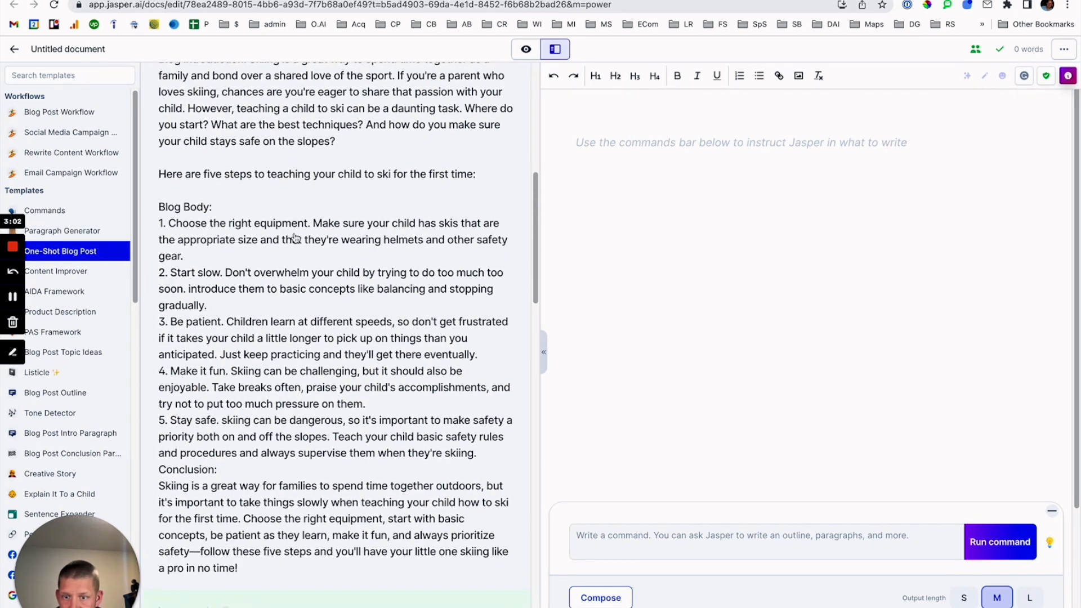
pyautogui.scroll(-1, 216, 336)
pyautogui.scroll(-2, 215, 336)
pyautogui.scroll(2, 215, 336)
pyautogui.scroll(-2, 202, 354)
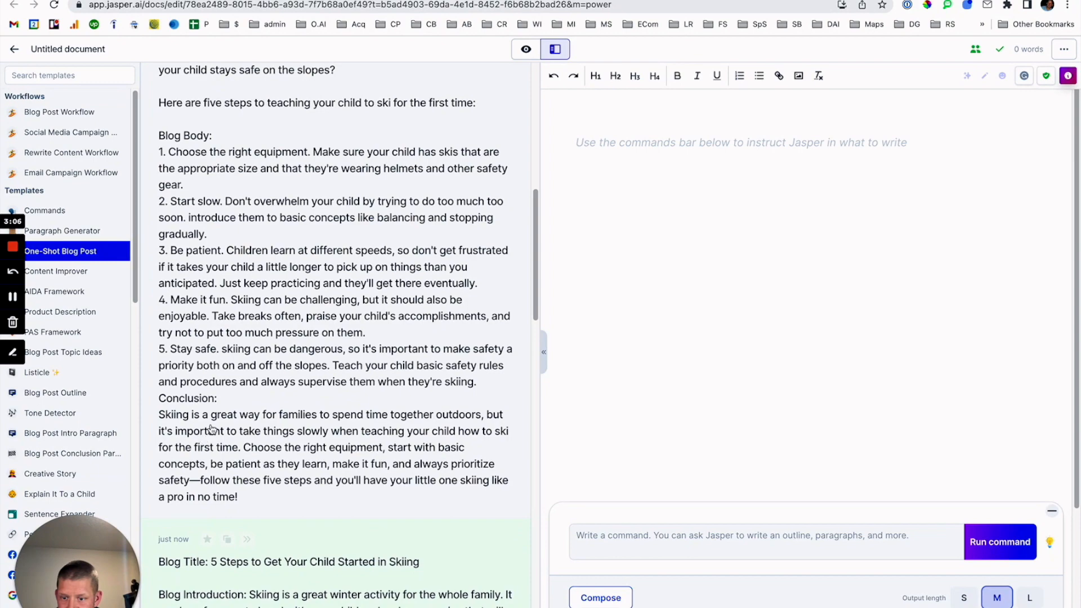
pyautogui.scroll(-1, 208, 404)
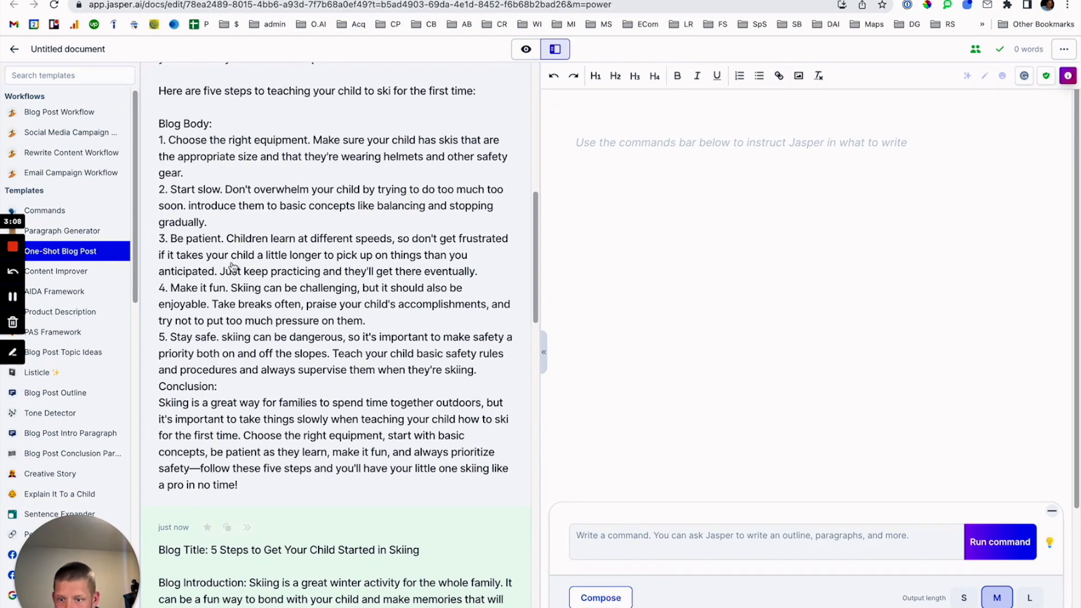
pyautogui.scroll(-4, 265, 378)
pyautogui.scroll(5, 279, 380)
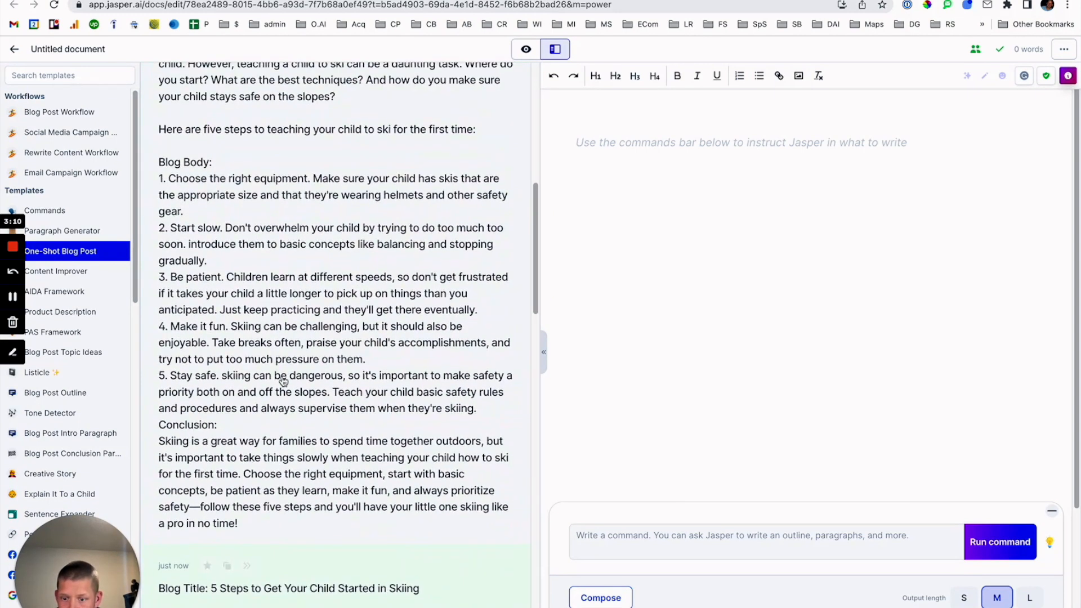
pyautogui.scroll(4, 283, 381)
pyautogui.scroll(-4, 284, 371)
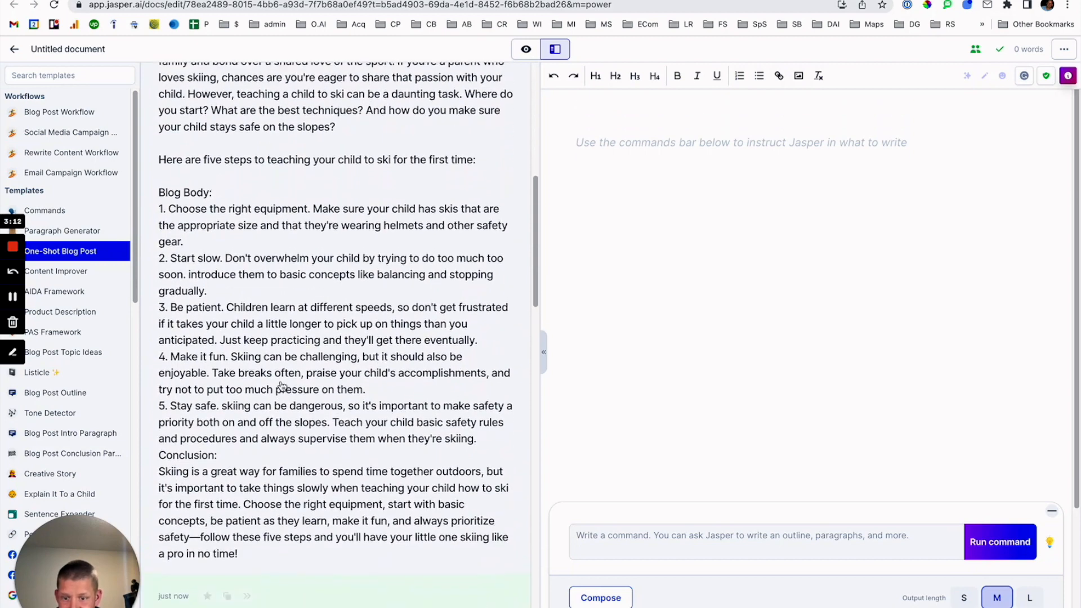
pyautogui.scroll(1, 282, 386)
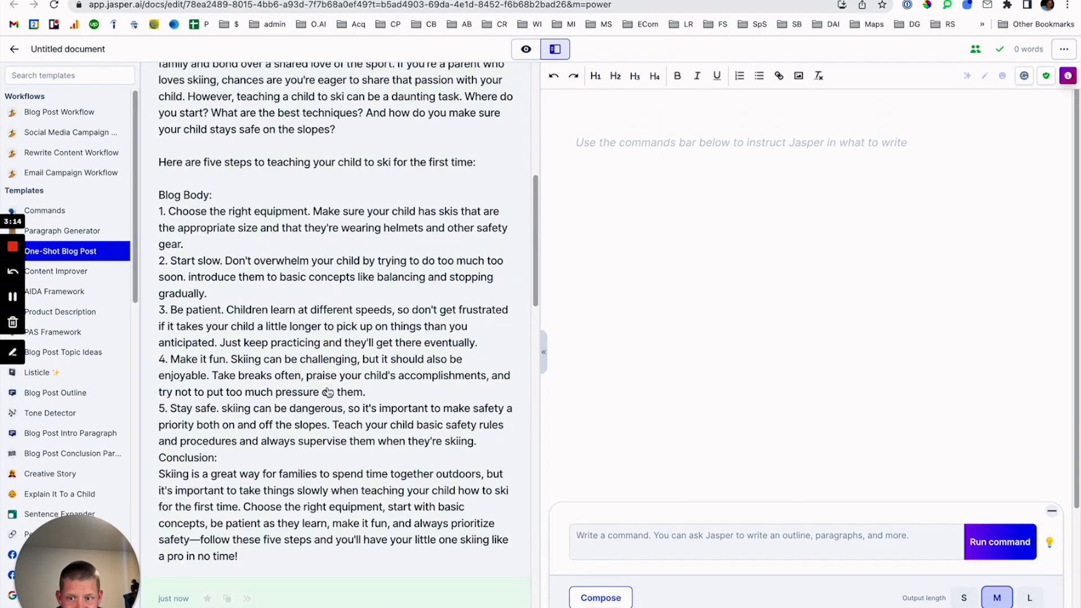
# Compare the five steps and conclusion of the ChatGPT post with those of Jasper's first output.
pyautogui.click(181, 2)
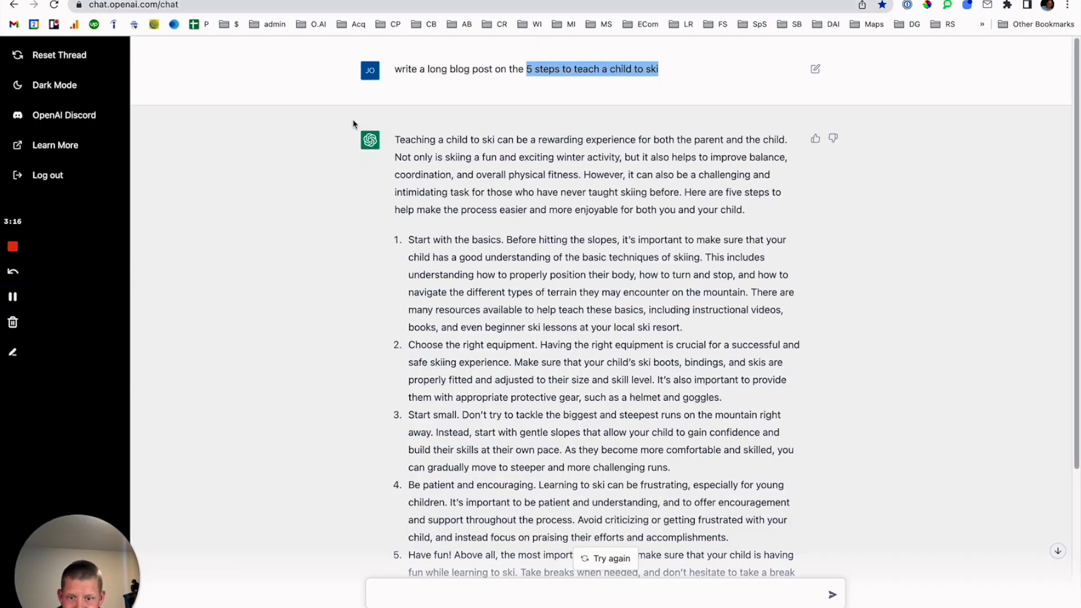
pyautogui.scroll(-4, 491, 338)
pyautogui.scroll(-2, 490, 337)
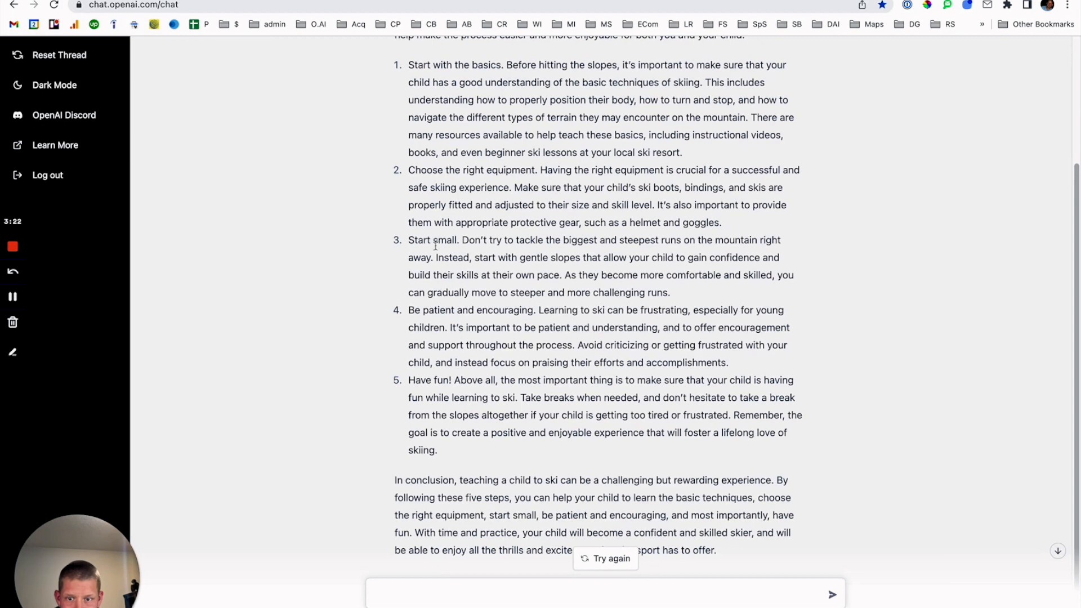
pyautogui.click(242, 1)
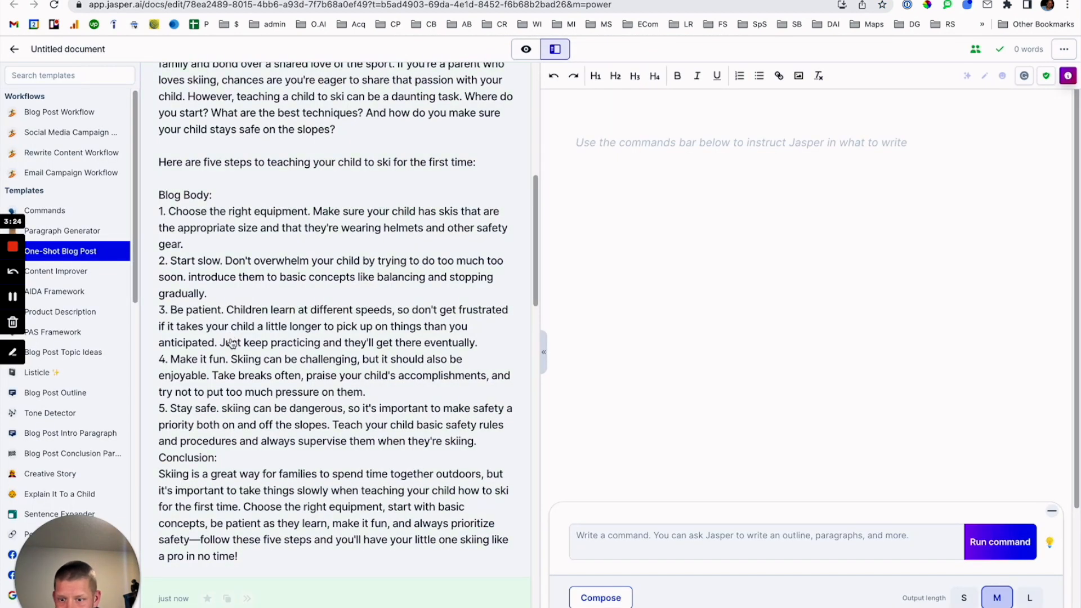
# Recheck the ChatGPT post against Jasper's output, and read Writesonic's article from the introduction through the skiing technique sections to "What next?".
pyautogui.click(282, 0)
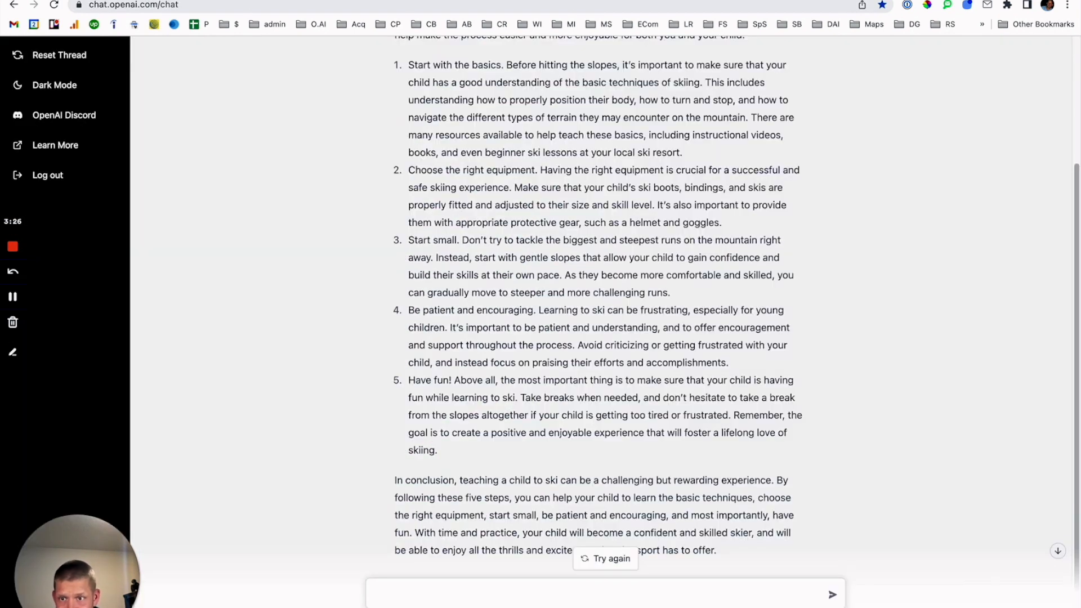
pyautogui.click(225, 0)
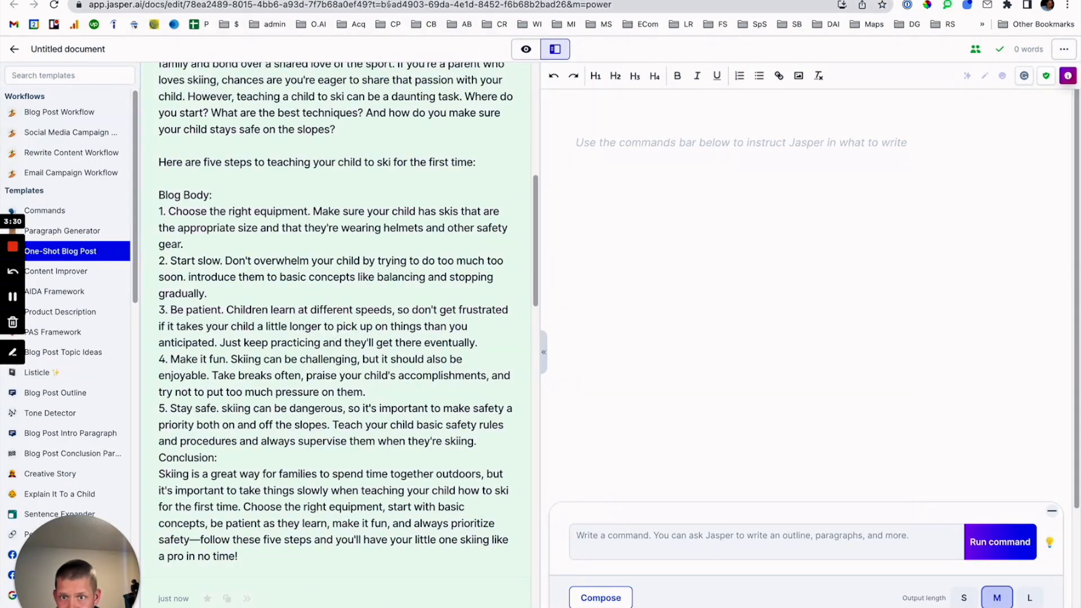
pyautogui.click(617, 1)
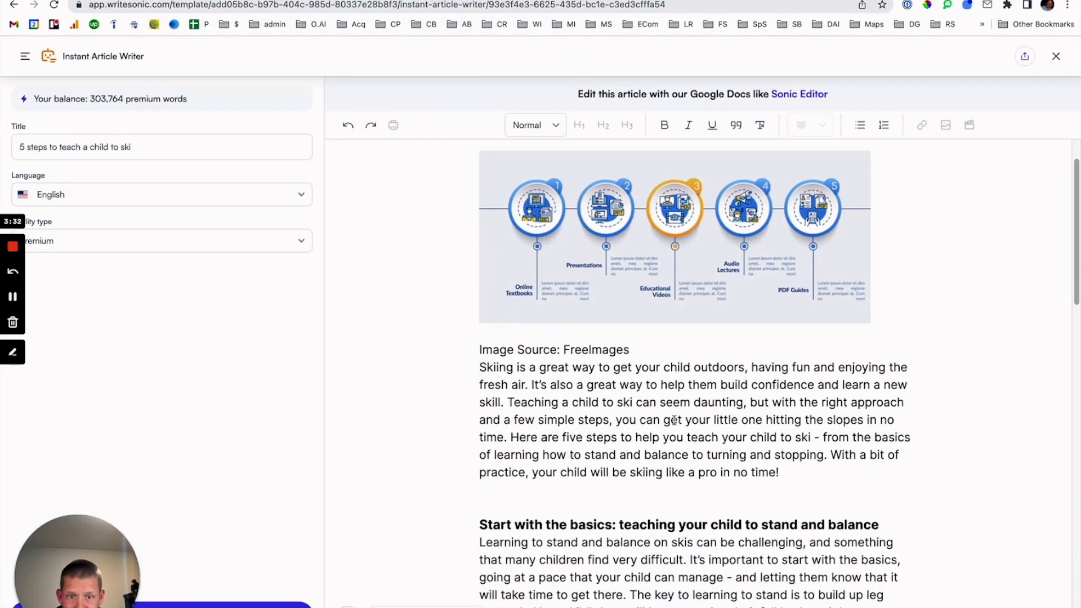
pyautogui.scroll(-3, 674, 420)
pyautogui.scroll(-9, 674, 420)
pyautogui.scroll(-5, 674, 420)
pyautogui.scroll(-2, 673, 420)
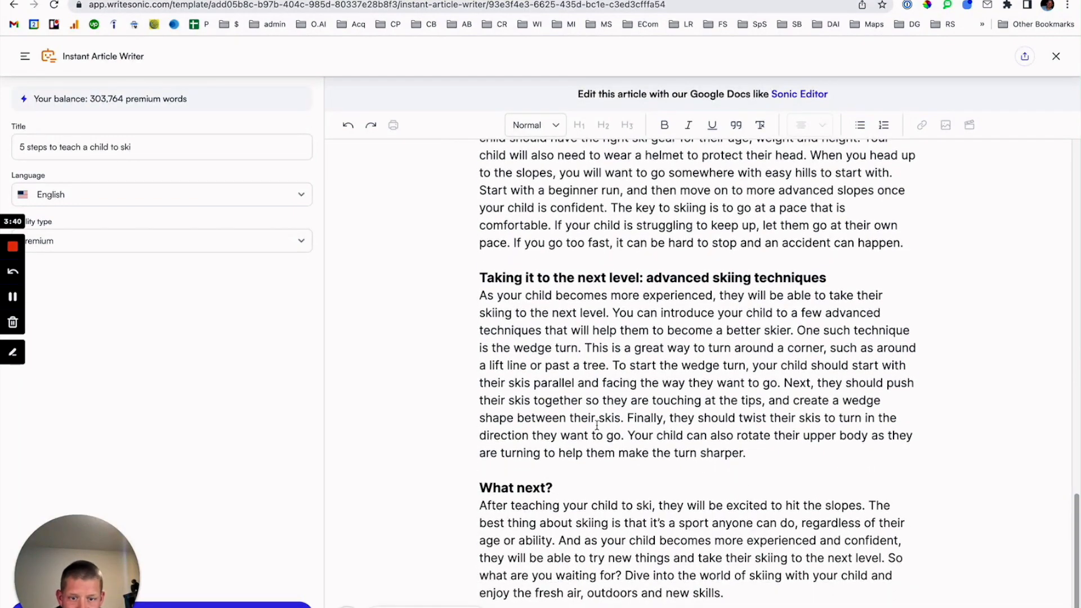
pyautogui.scroll(5, 600, 406)
pyautogui.scroll(5, 665, 442)
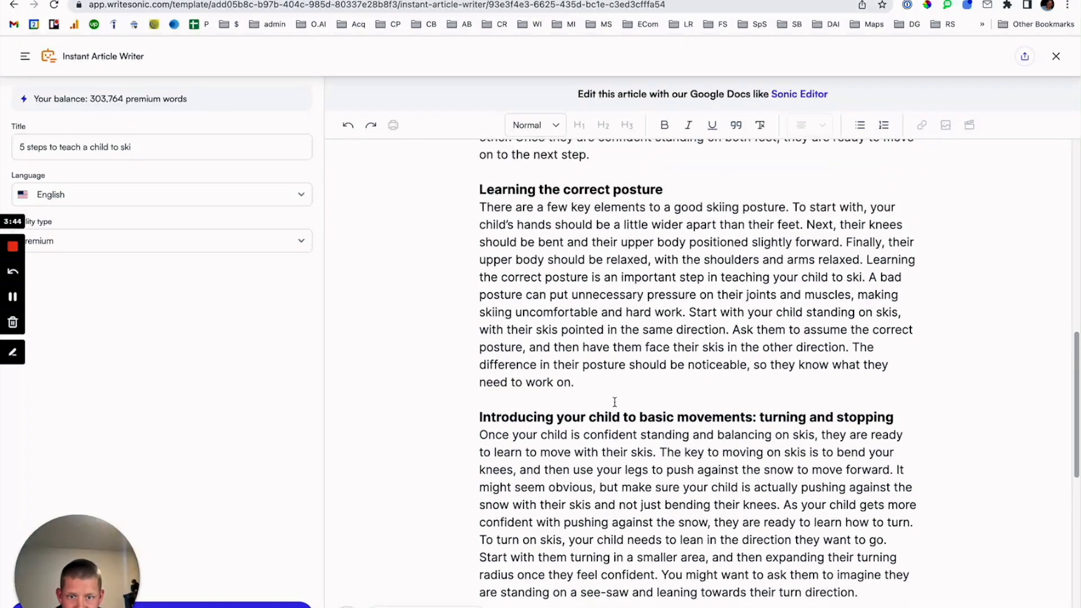
pyautogui.scroll(5, 637, 423)
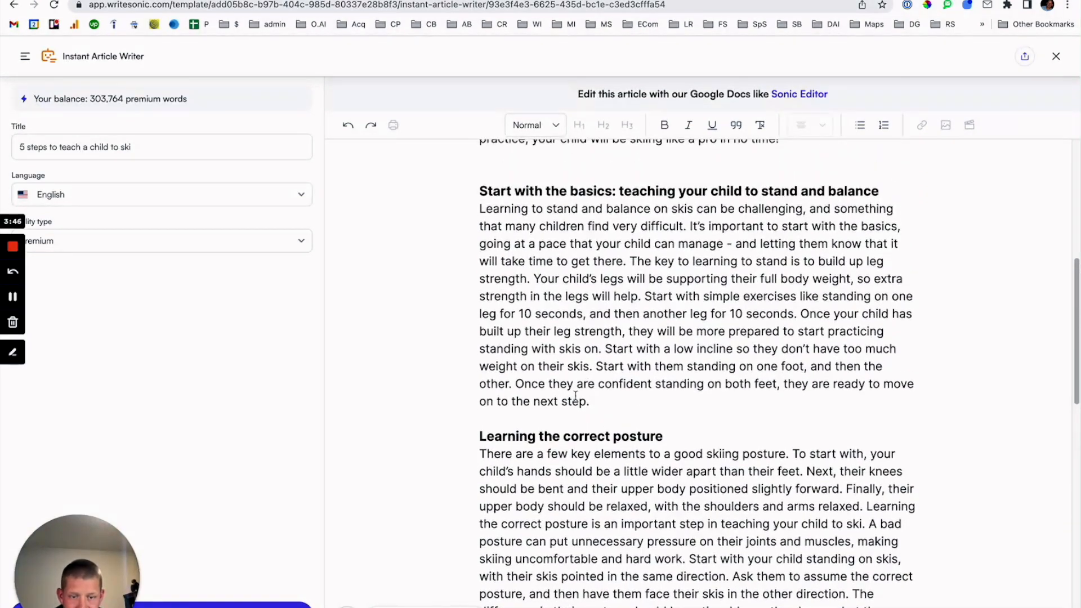
# Return to ChatGPT and review its five steps and conclusion against the Writesonic article.
pyautogui.click(220, 0)
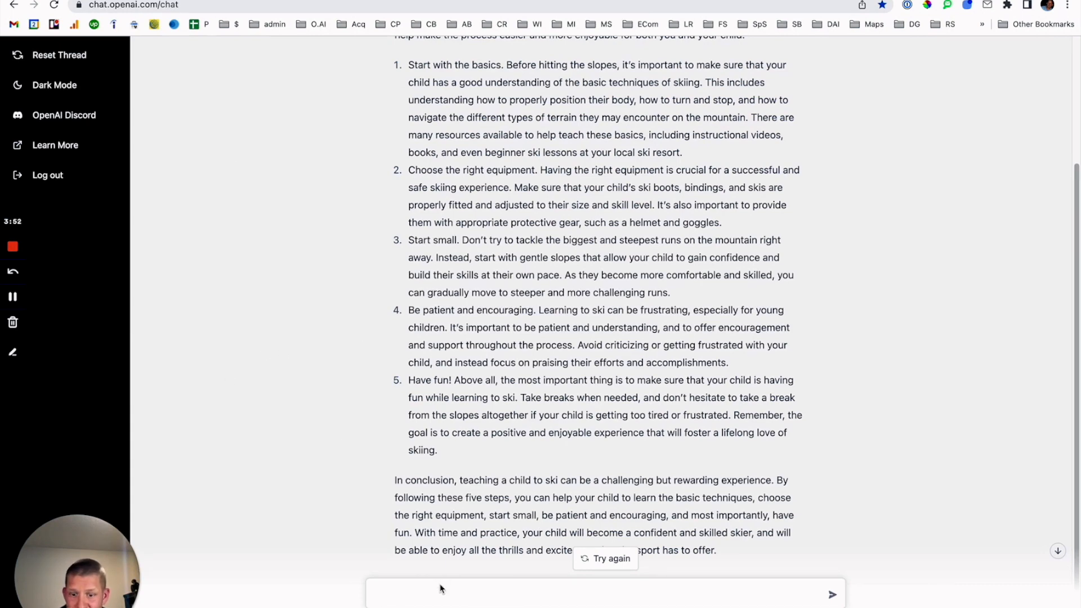
pyautogui.scroll(5, 379, 306)
pyautogui.scroll(-6, 444, 315)
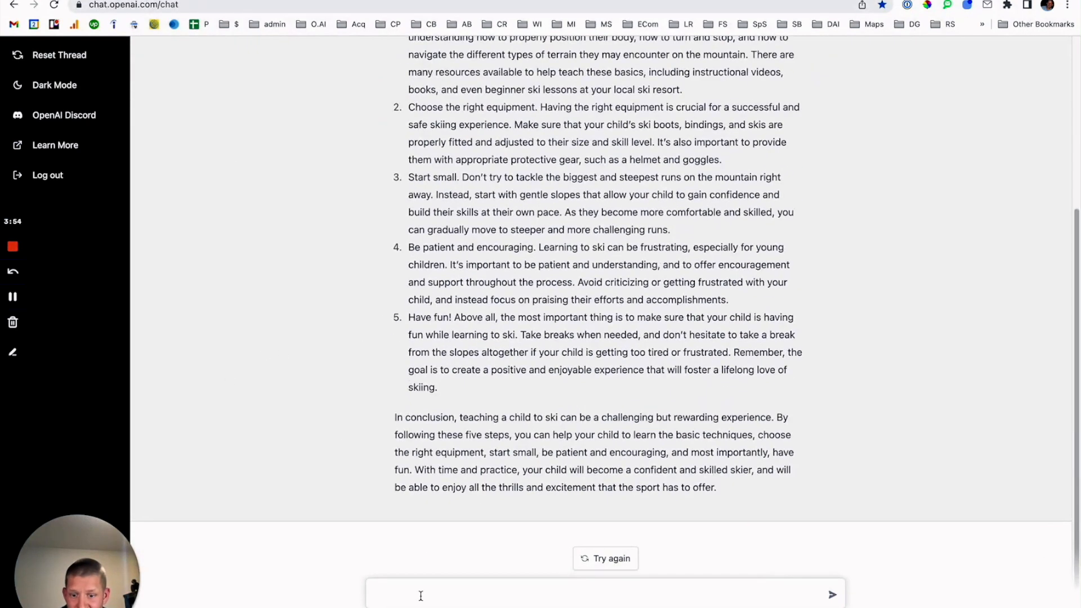